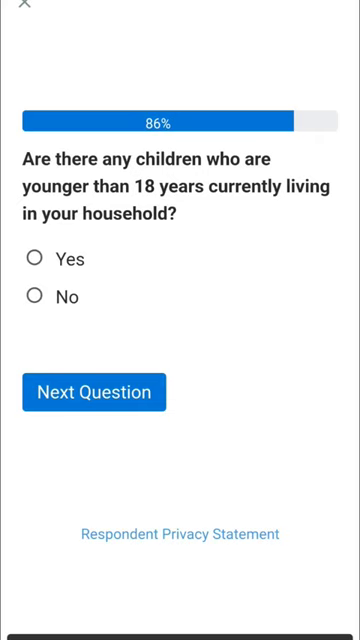
# Answer Yes to children in the household, then Male for gender
pyautogui.click(34, 258)
pyautogui.click(94, 392)
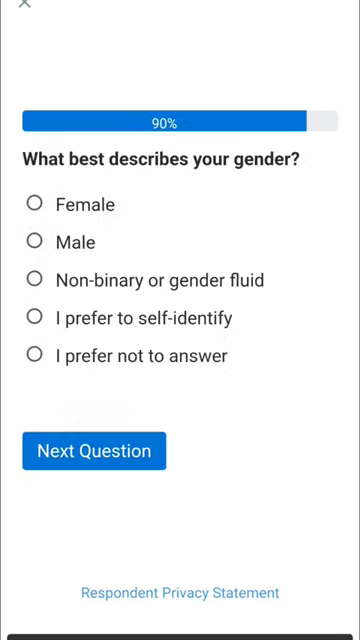
pyautogui.click(34, 242)
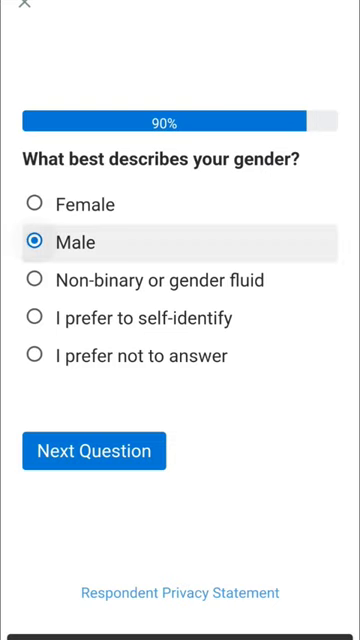
# Send the Male gender answer and submit the 95% thank-you page
pyautogui.click(94, 451)
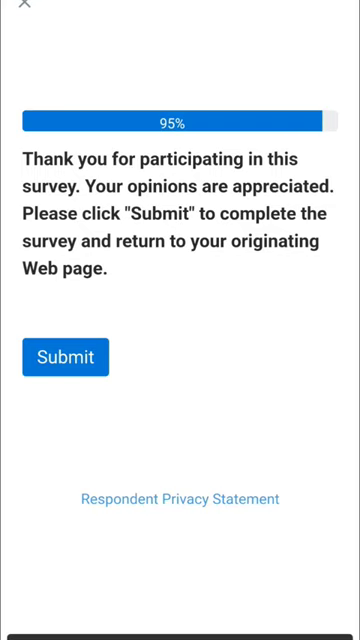
pyautogui.click(65, 357)
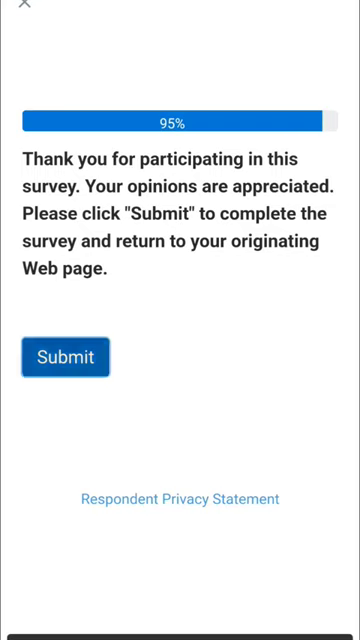